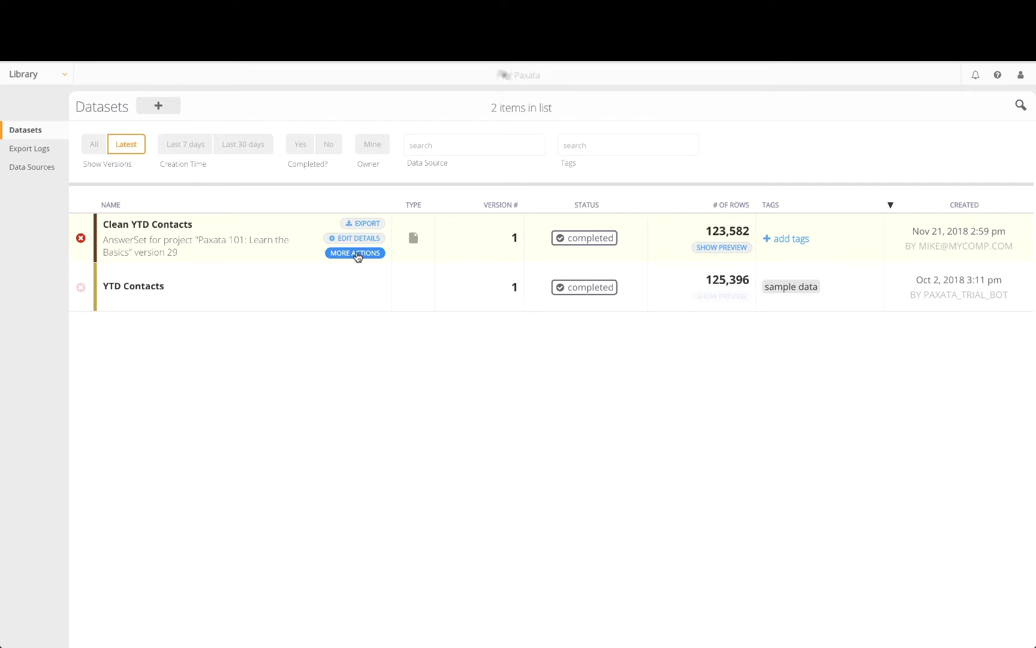
Open the Paxata 101 project from Clean YTD Contacts' More Actions and show the attach options
left_click(357, 254)
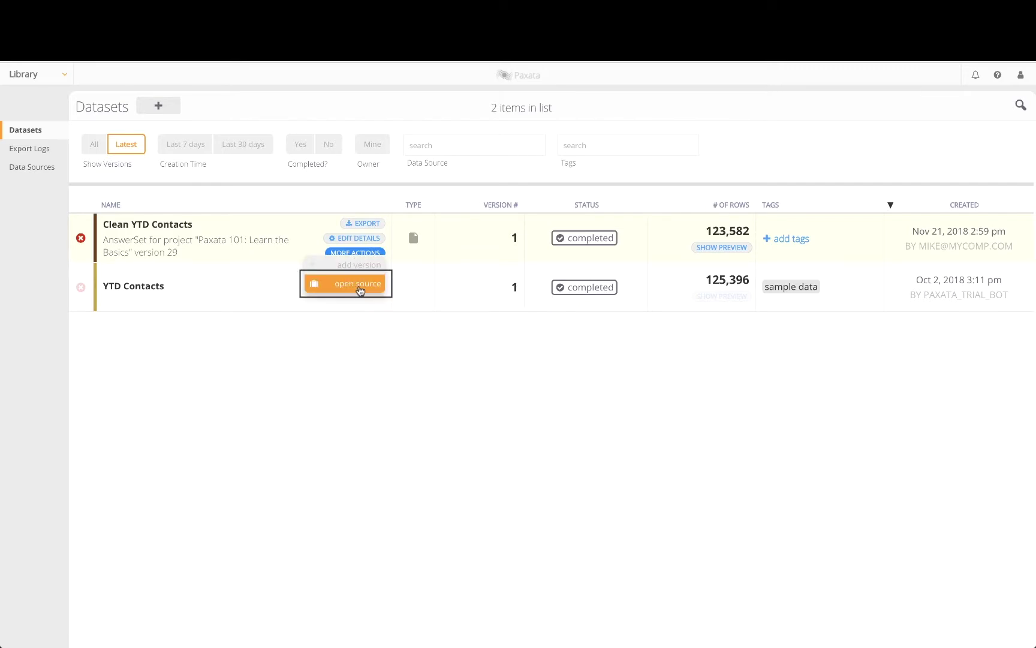
left_click(358, 285)
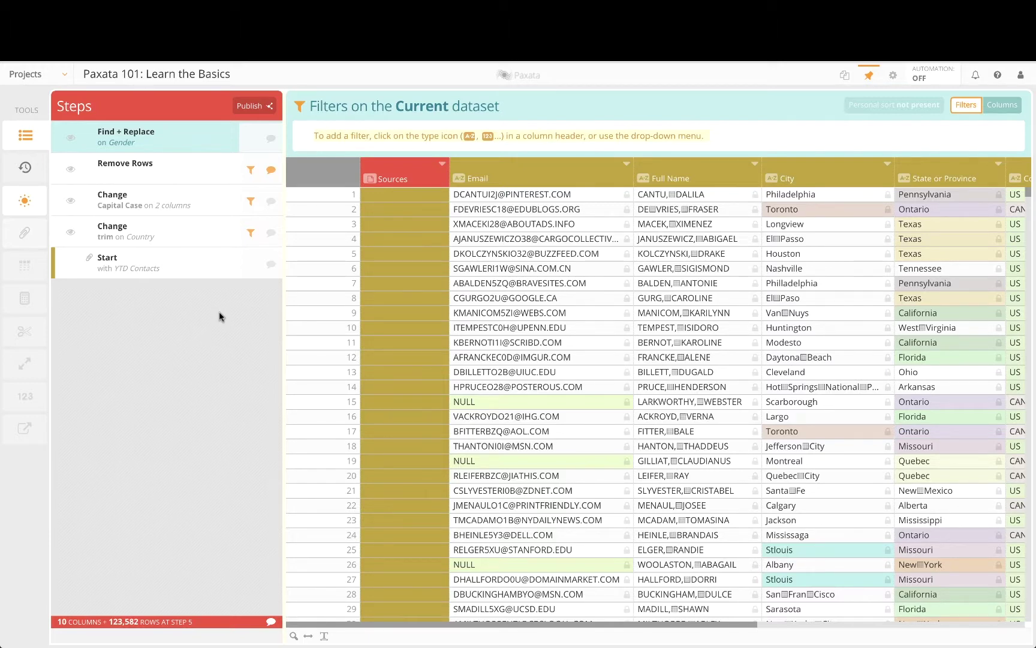
left_click(42, 238)
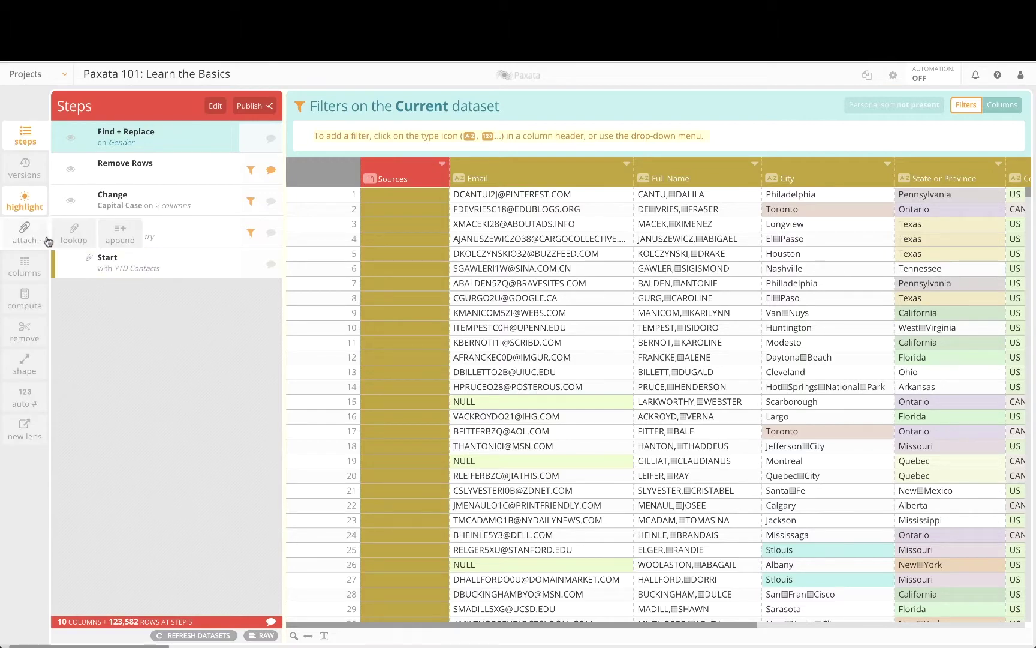
Add an Append step and start importing a new dataset, listing the available data sources
left_click(114, 239)
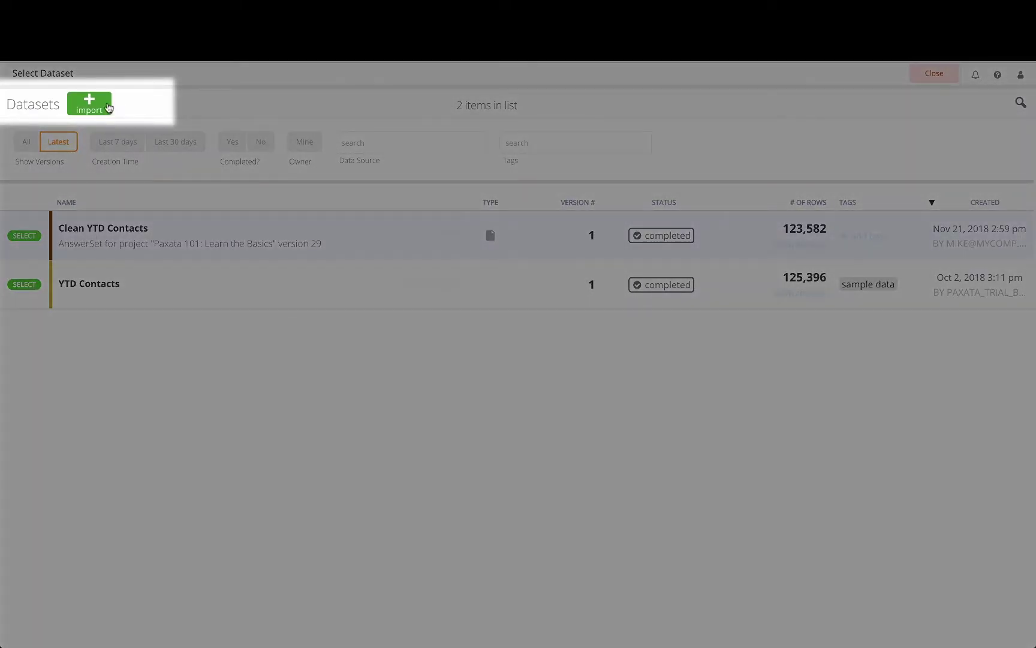
left_click(106, 106)
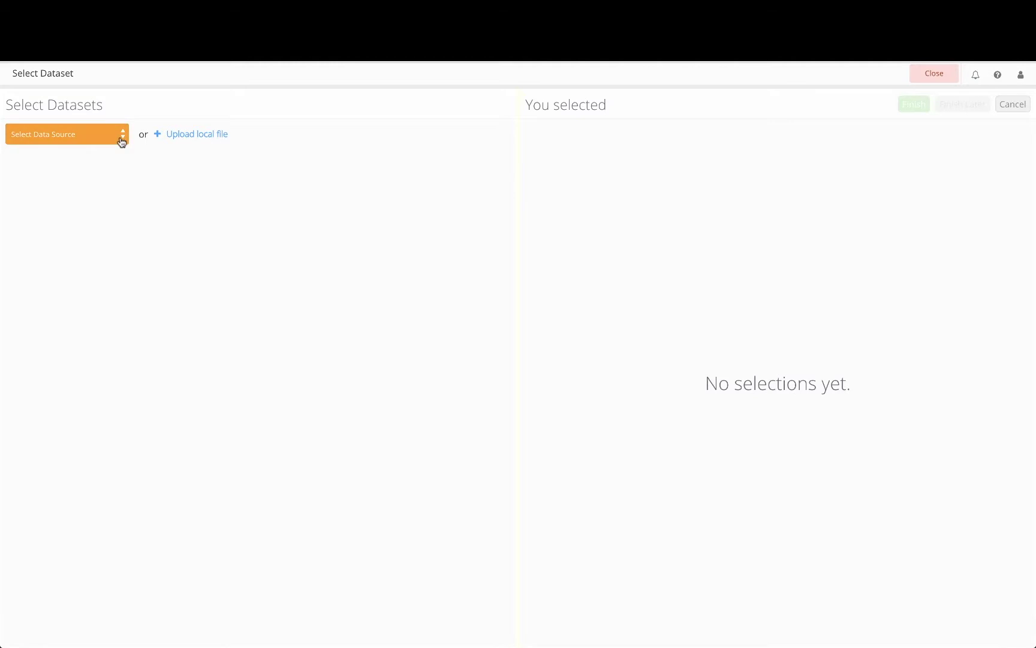
left_click(122, 138)
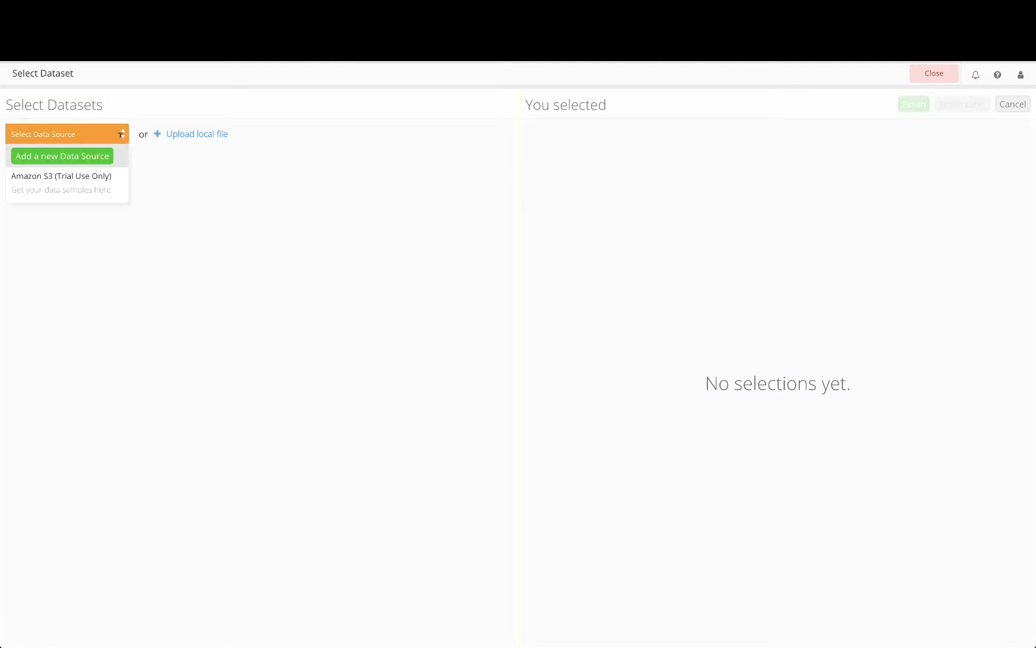
From Amazon S3's Tutorials folder, select Contacts - Oct2018.xml for import
left_click(119, 191)
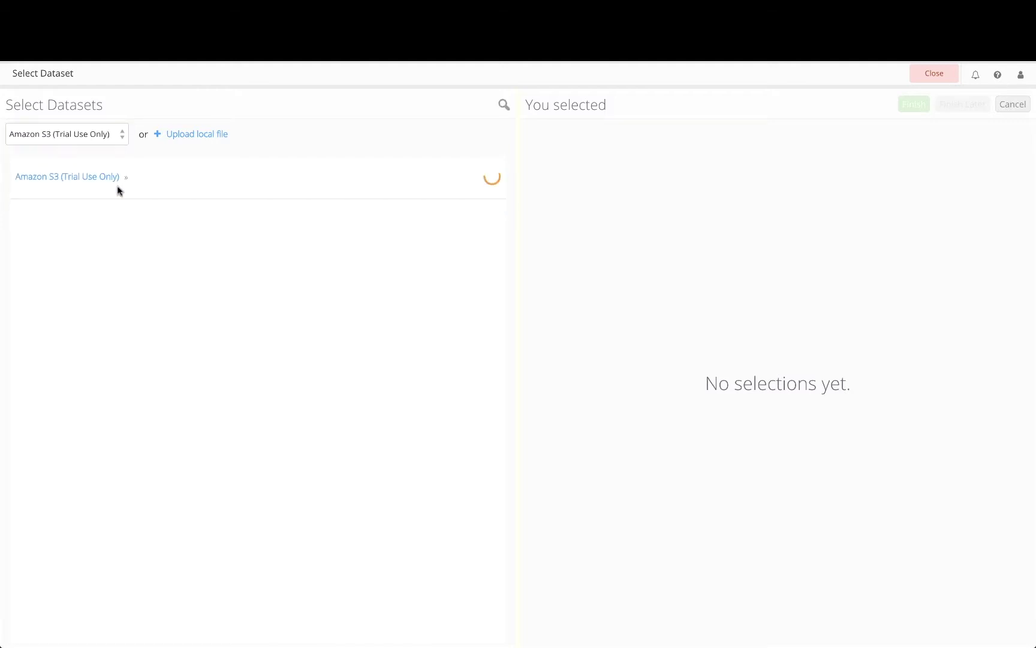
left_click(71, 205)
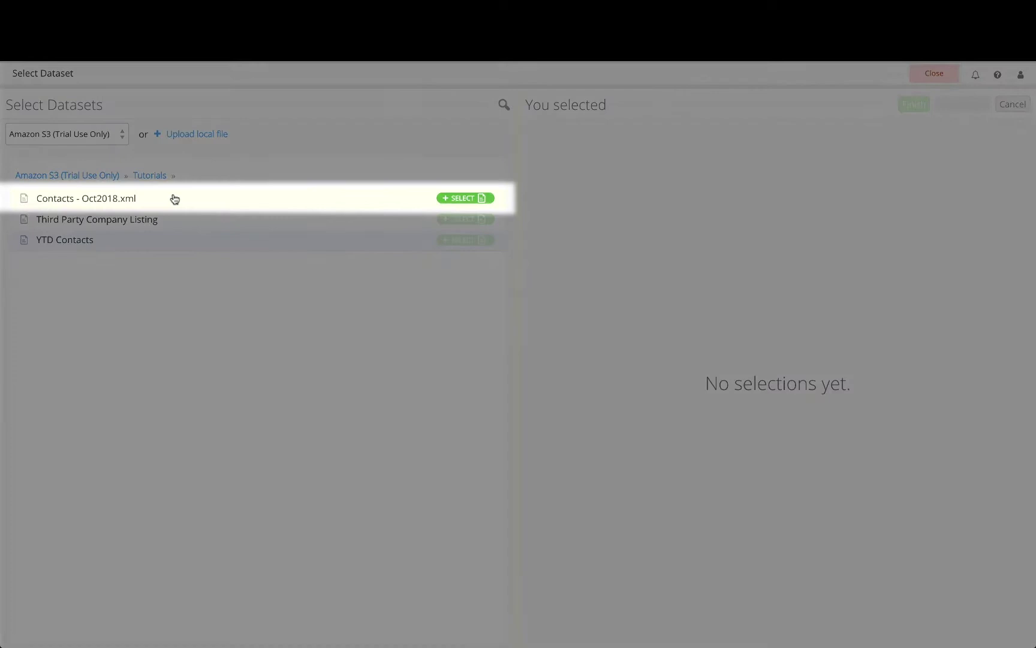
left_click(450, 203)
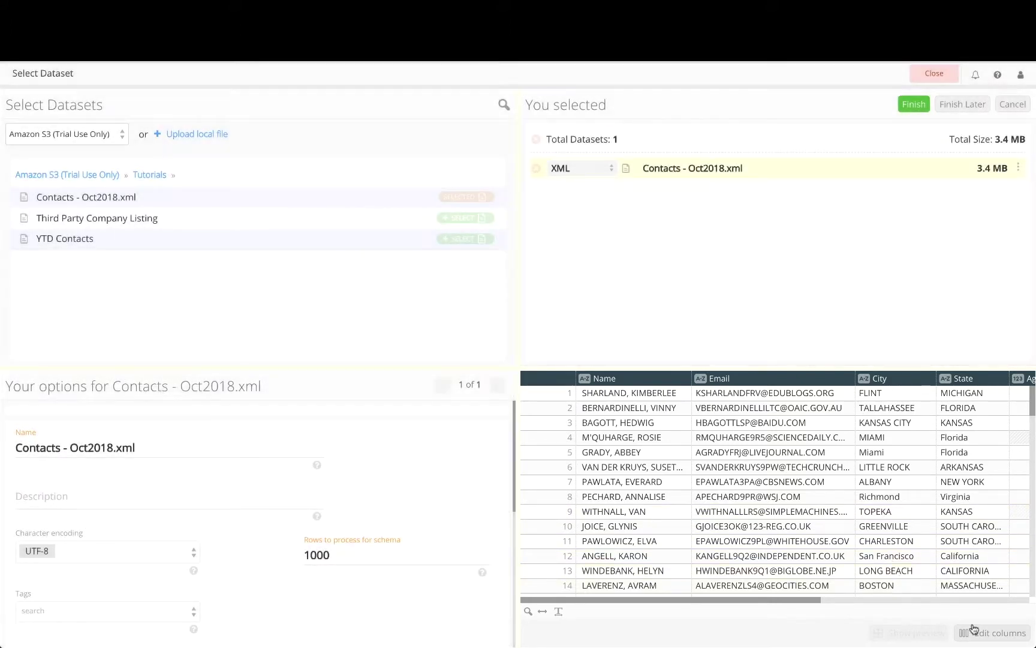
Keep Email included but move it below City, then preview the reordered Contacts - Oct2018.xml data
left_click(988, 635)
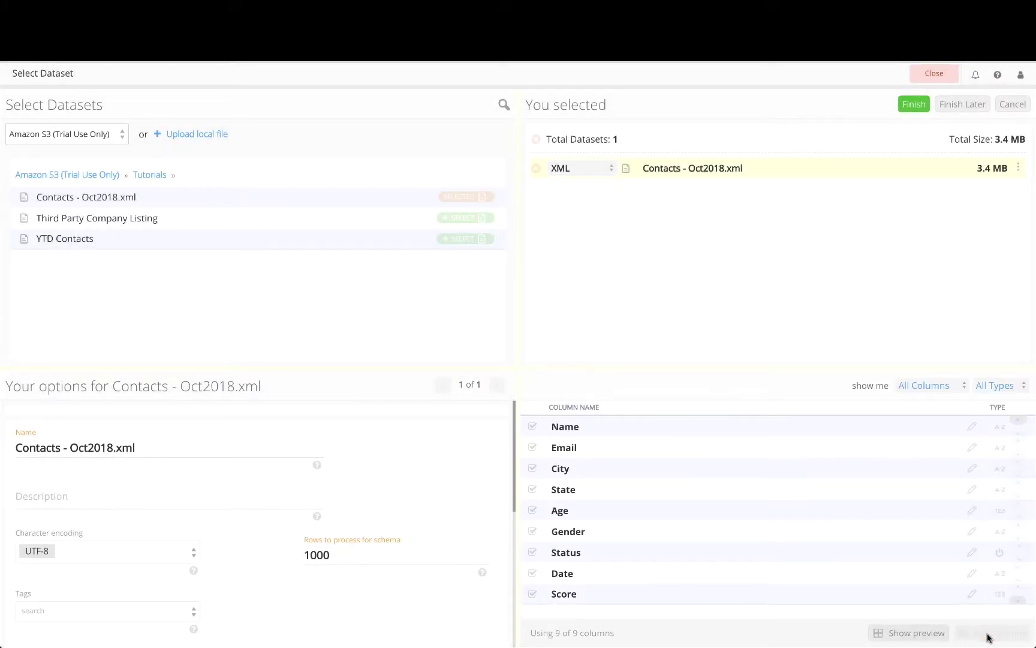
left_click(534, 449)
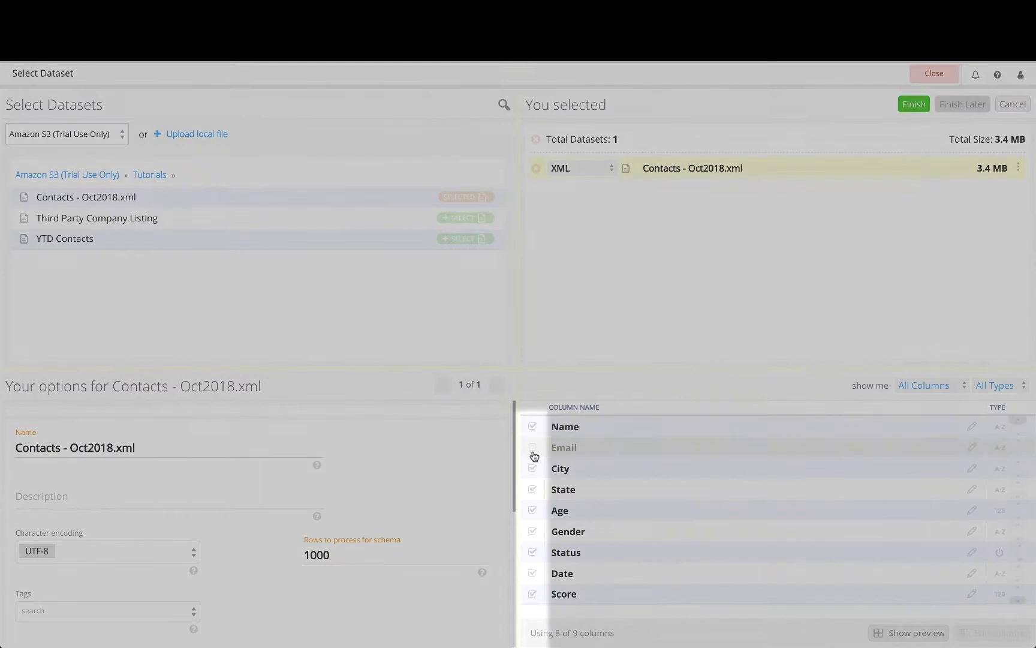
left_click(533, 468)
left_click(533, 468)
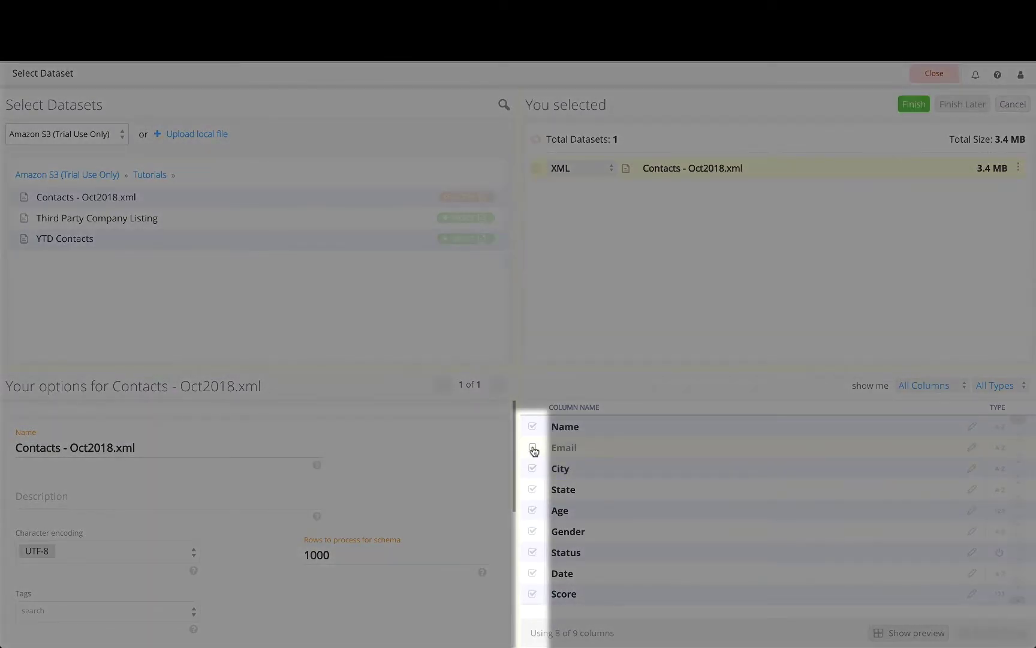
left_click(532, 447)
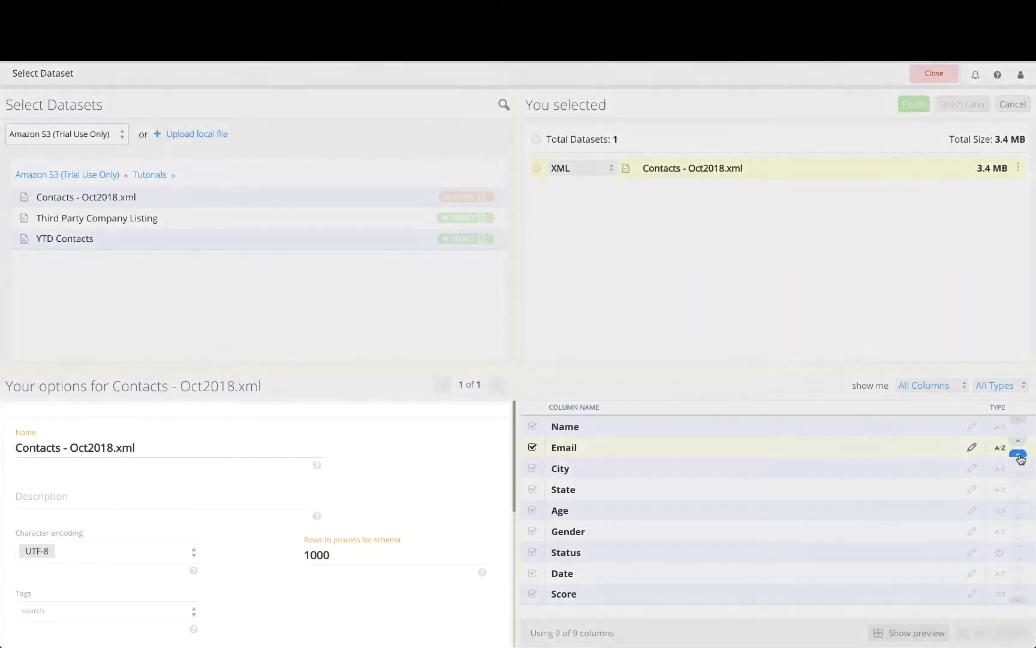
left_click(1019, 458)
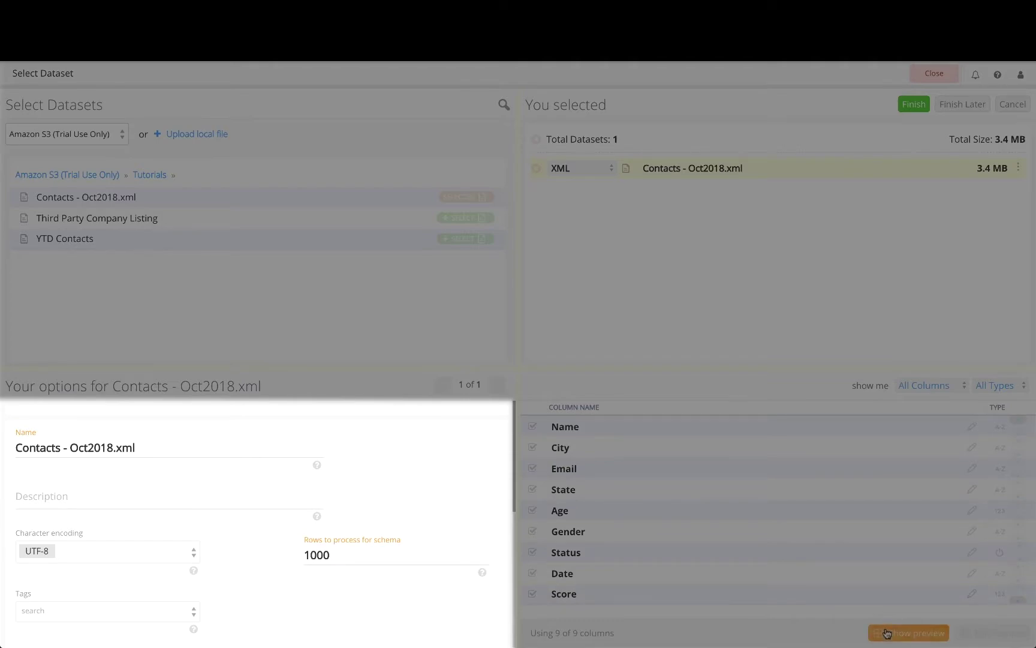
left_click(887, 633)
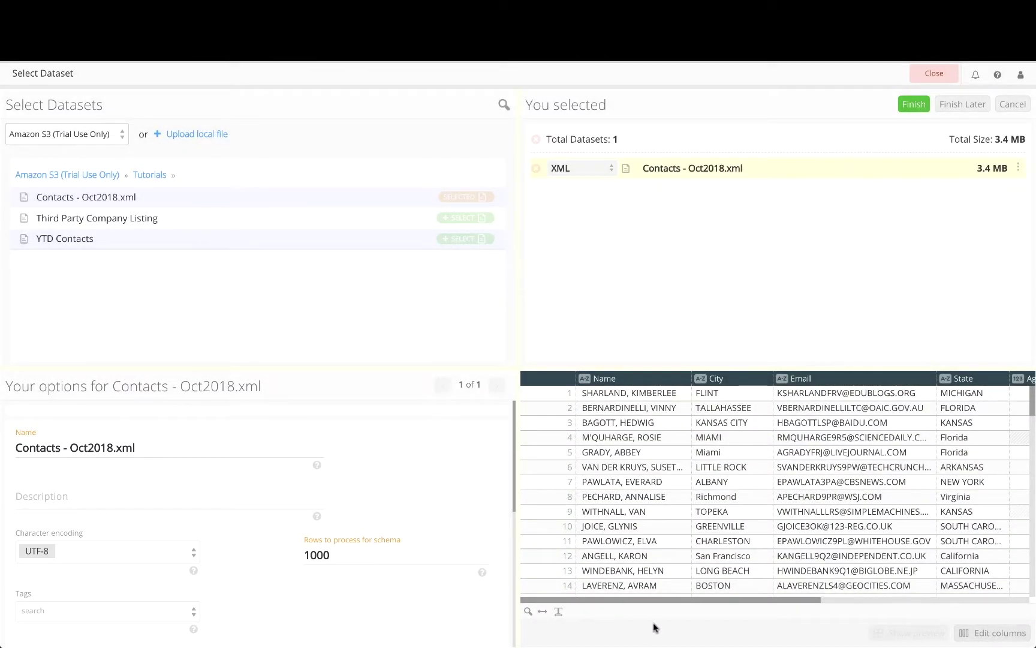
Override the XML row path to City, then set it back to /Table/Record
scroll(478, 483, "down", 1)
scroll(479, 483, "down", 5)
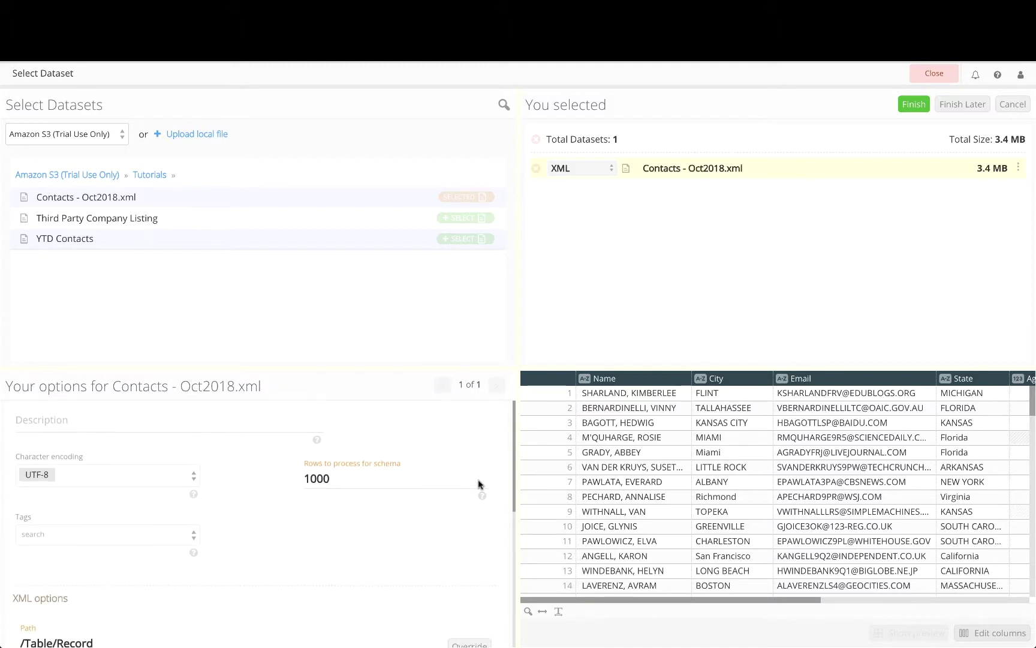
scroll(480, 485, "down", 1)
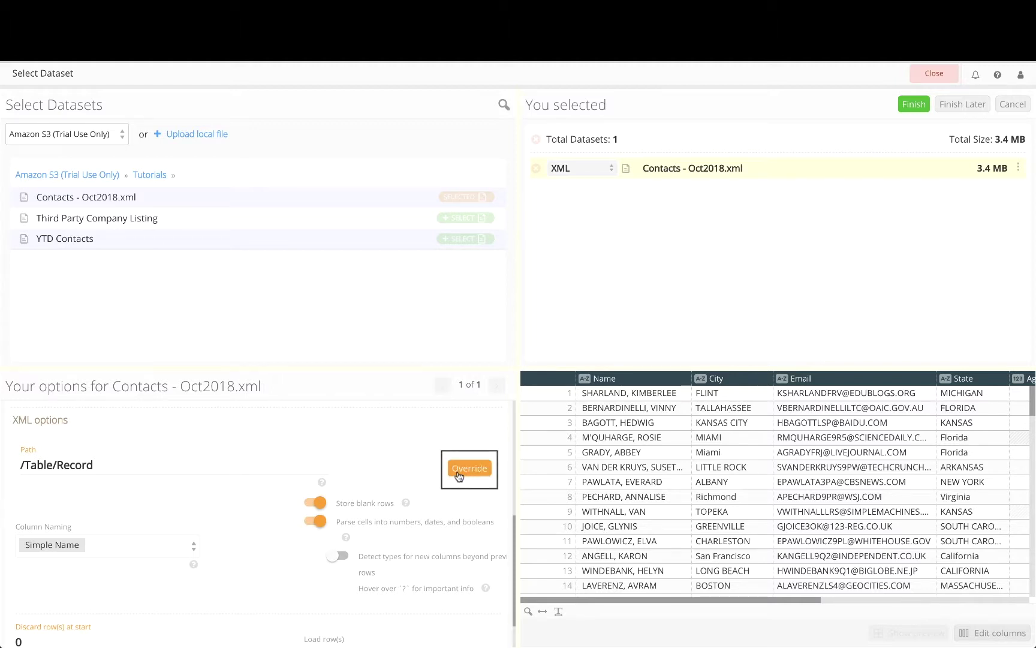
left_click(458, 473)
scroll(203, 543, "down", 1)
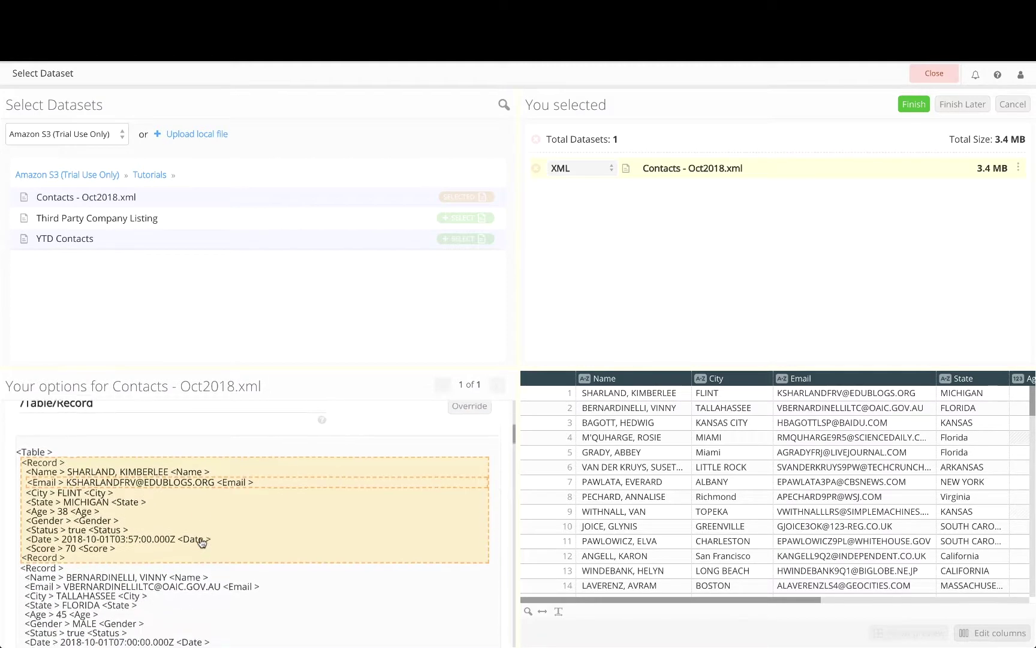
left_click(75, 486)
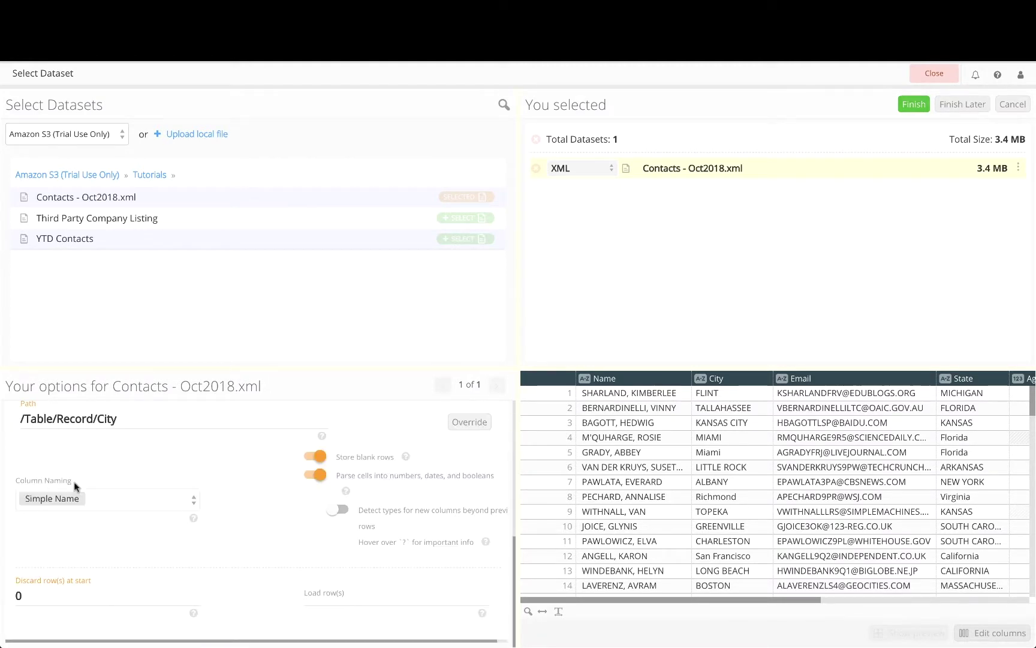
left_click(457, 430)
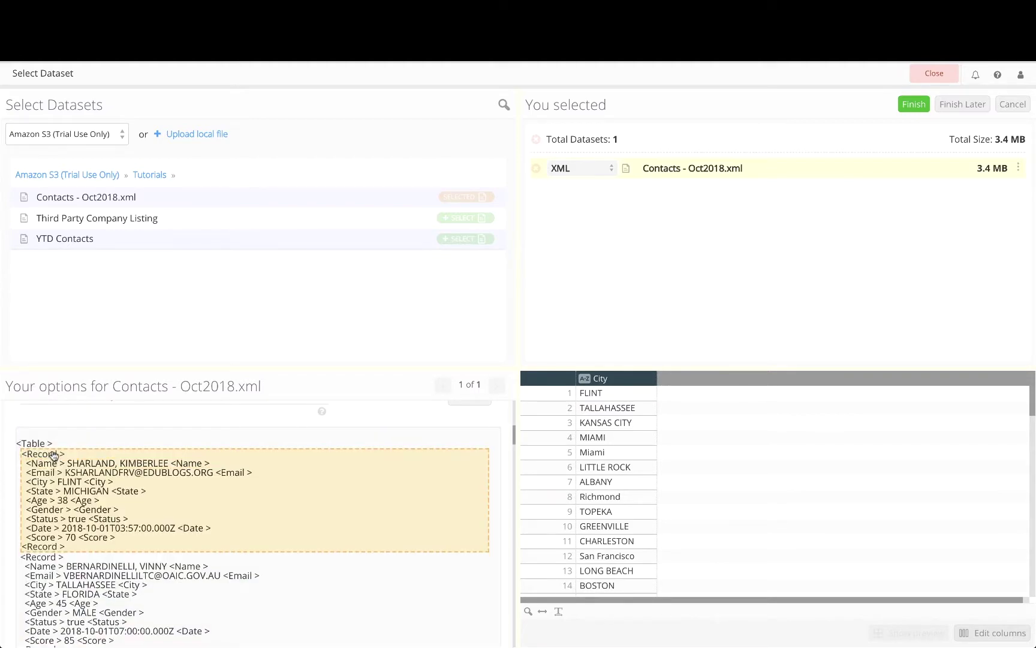
left_click(51, 453)
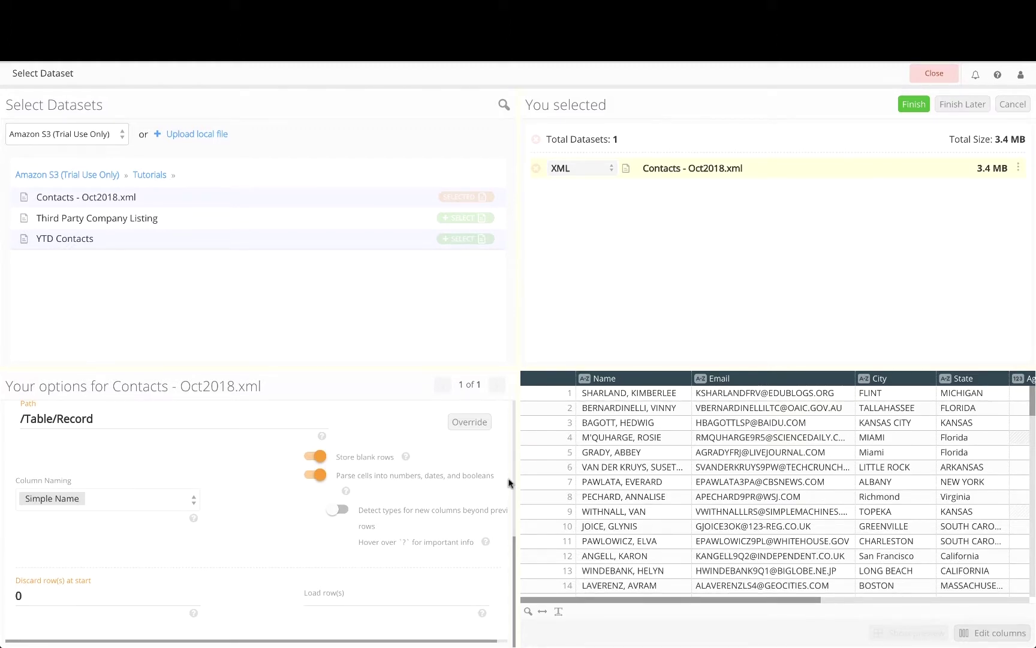
scroll(509, 481, "up", 5)
scroll(509, 481, "up", 1)
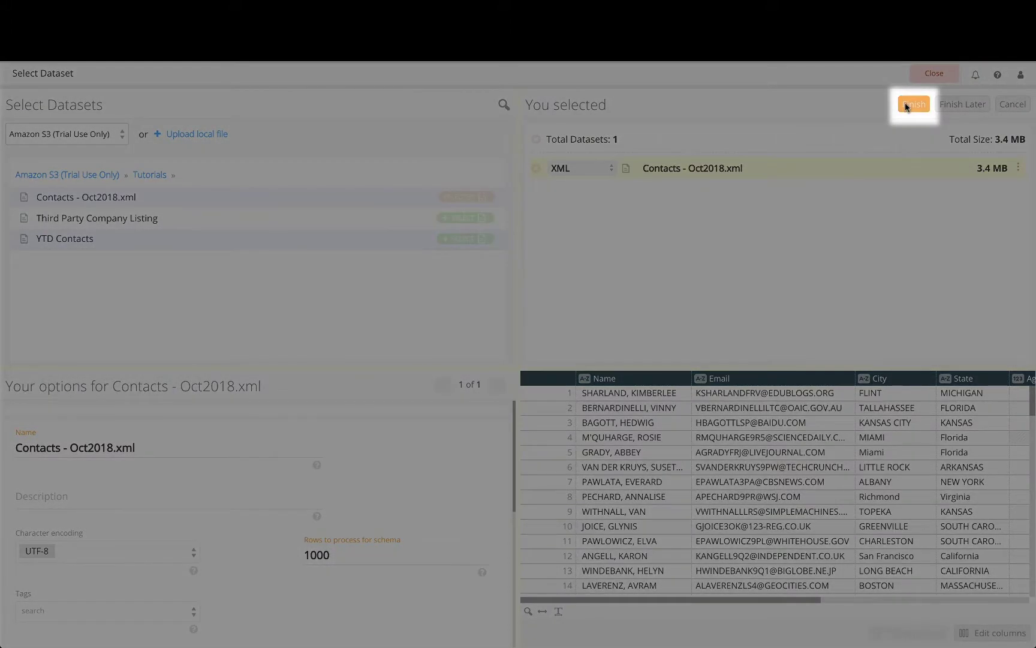
Finish the import so Contacts - Oct2018.xml is listed with 12,374 rows, version 1
left_click(907, 106)
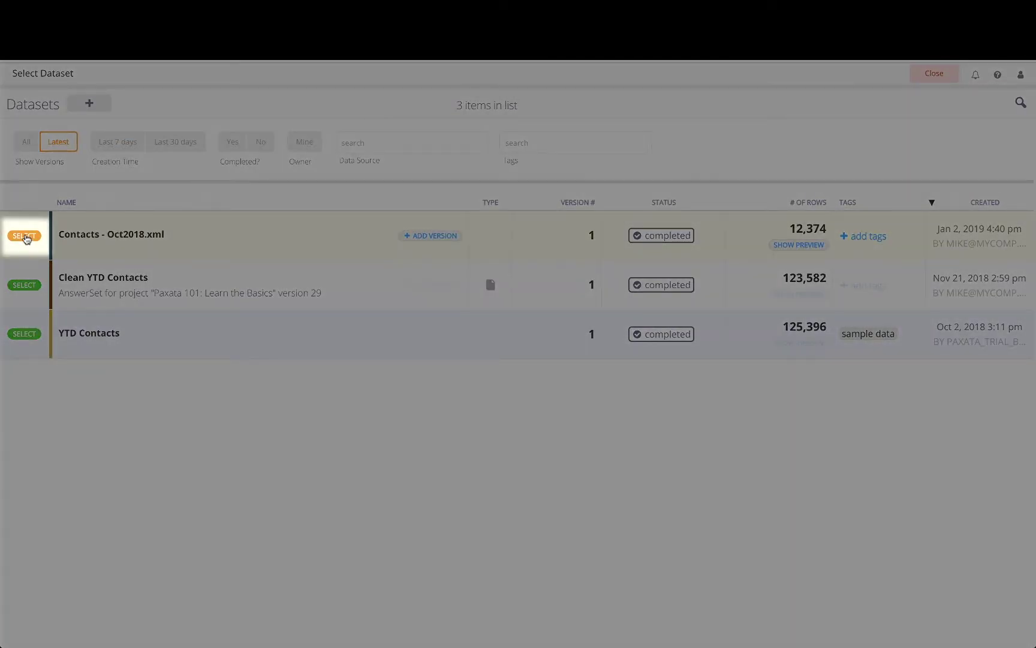
Append Contacts - Oct2018.xml, matching Name to Full Name and State to State or Province
left_click(25, 237)
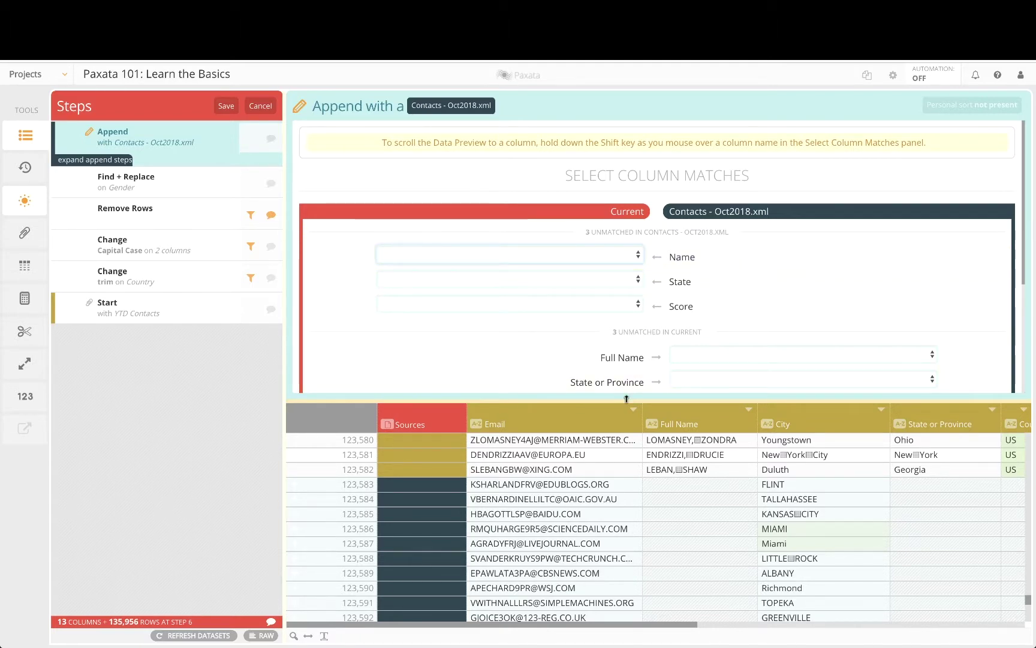
left_click_drag(626, 399, 630, 465)
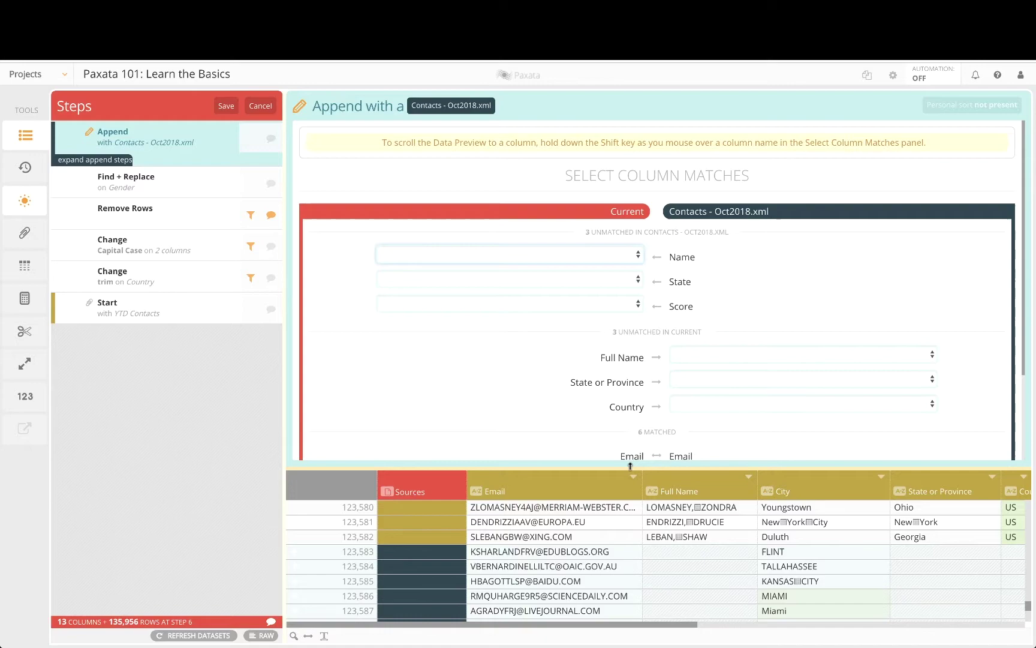
left_click(585, 255)
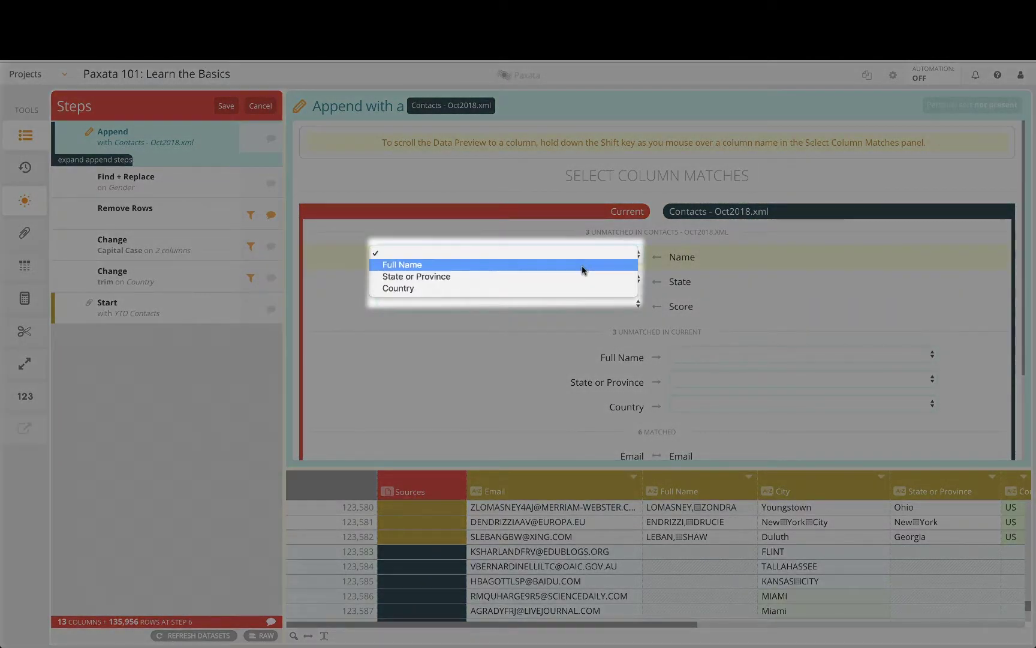
left_click(582, 265)
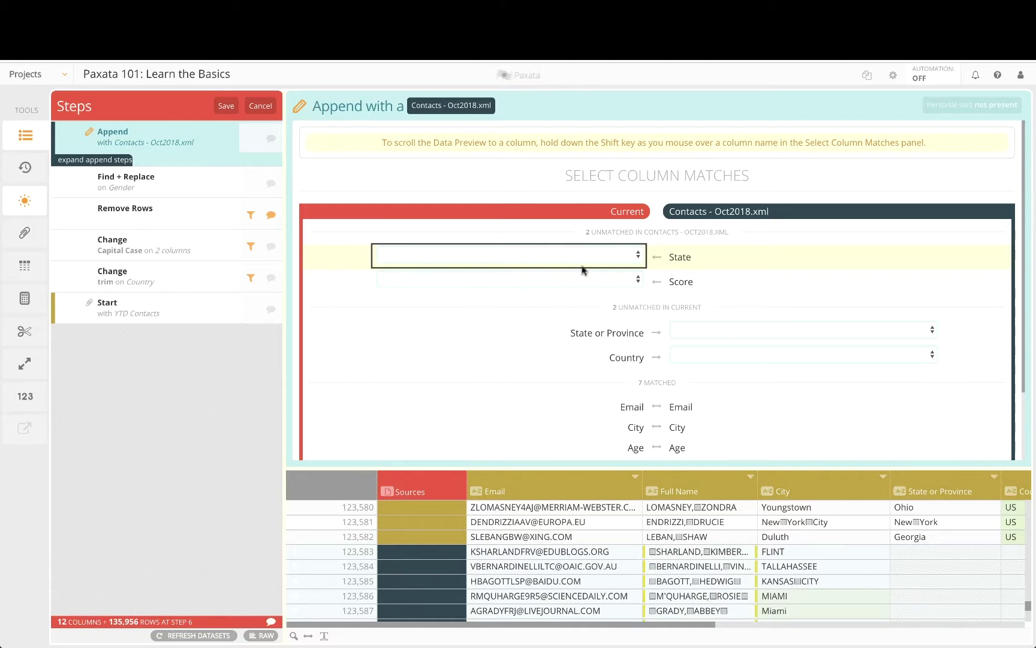
left_click(640, 258)
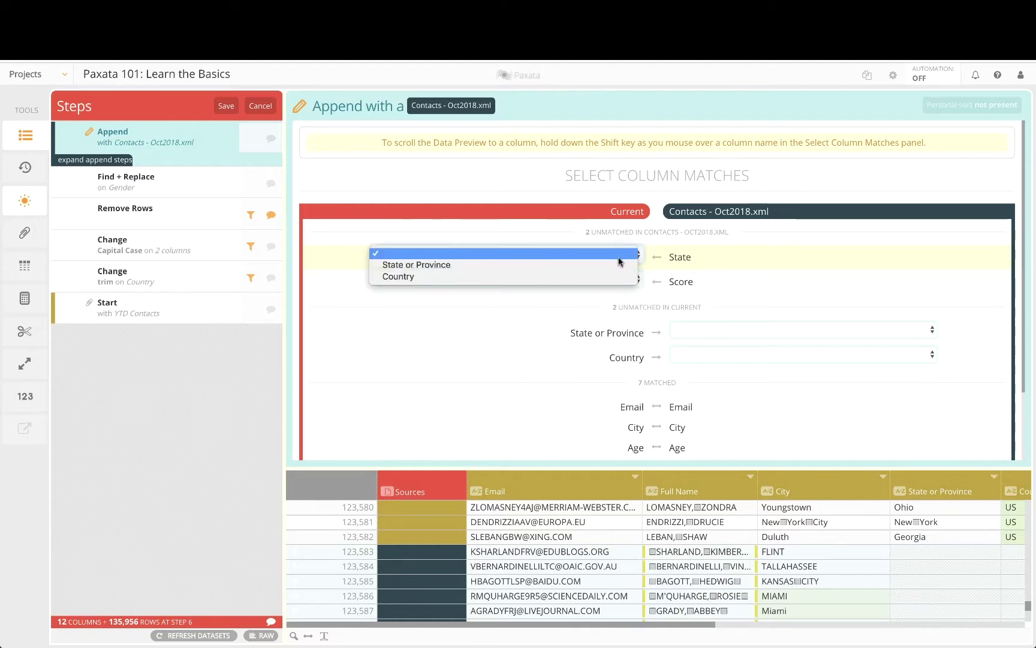
left_click(579, 265)
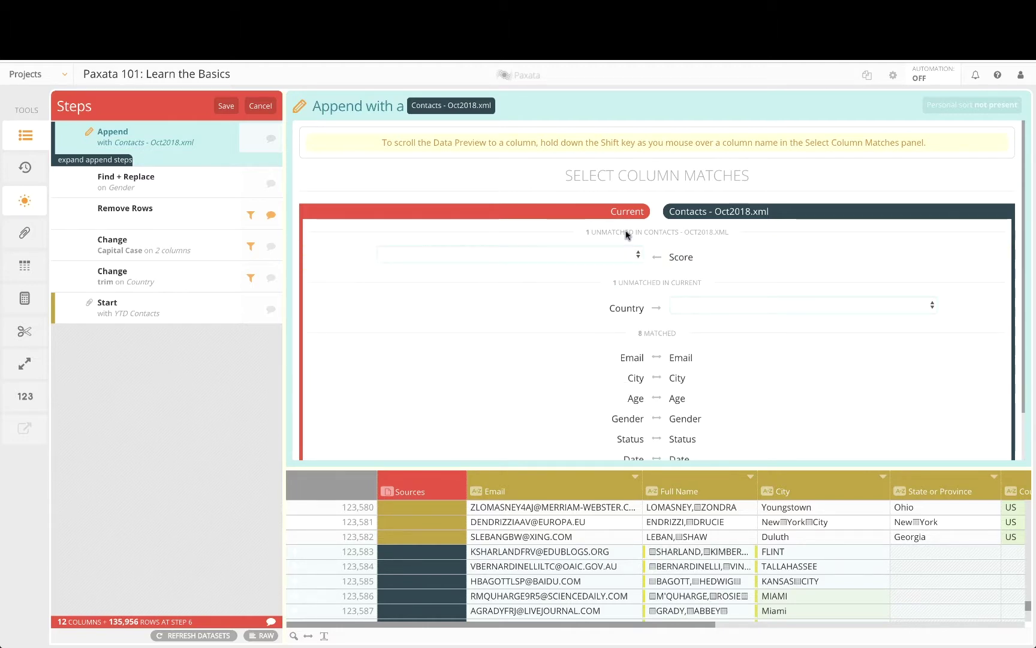
scroll(812, 610, "right", 8)
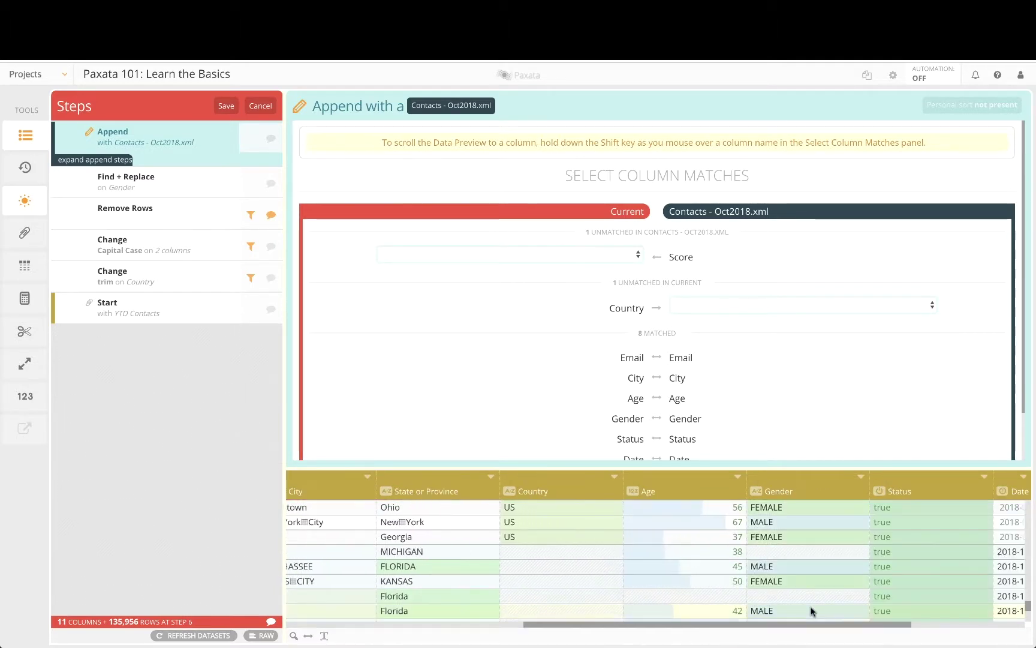
scroll(812, 610, "right", 5)
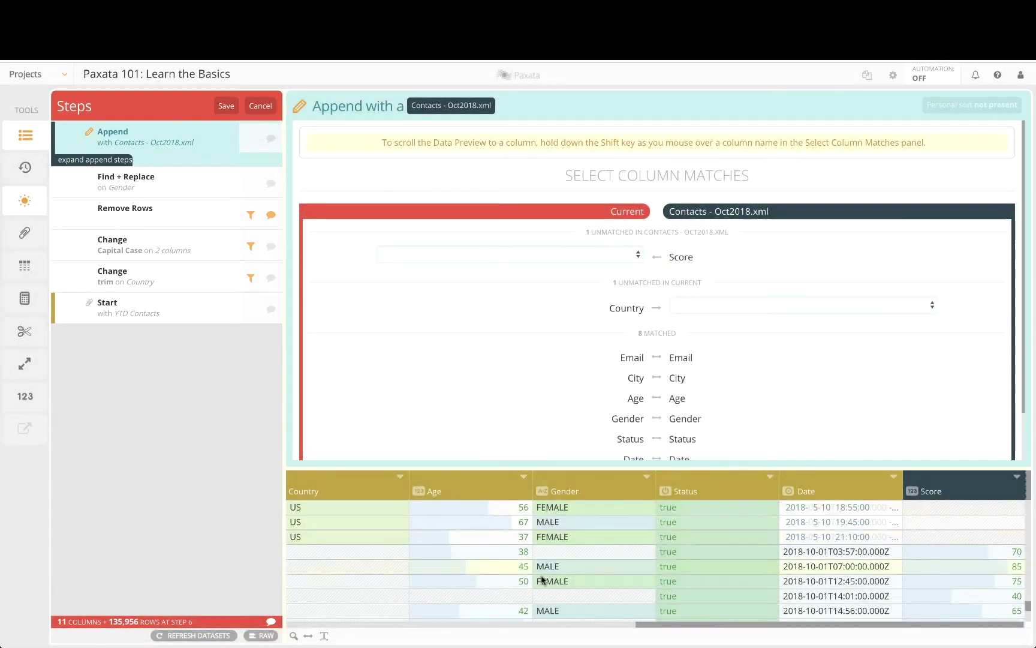
scroll(541, 580, "left", 2)
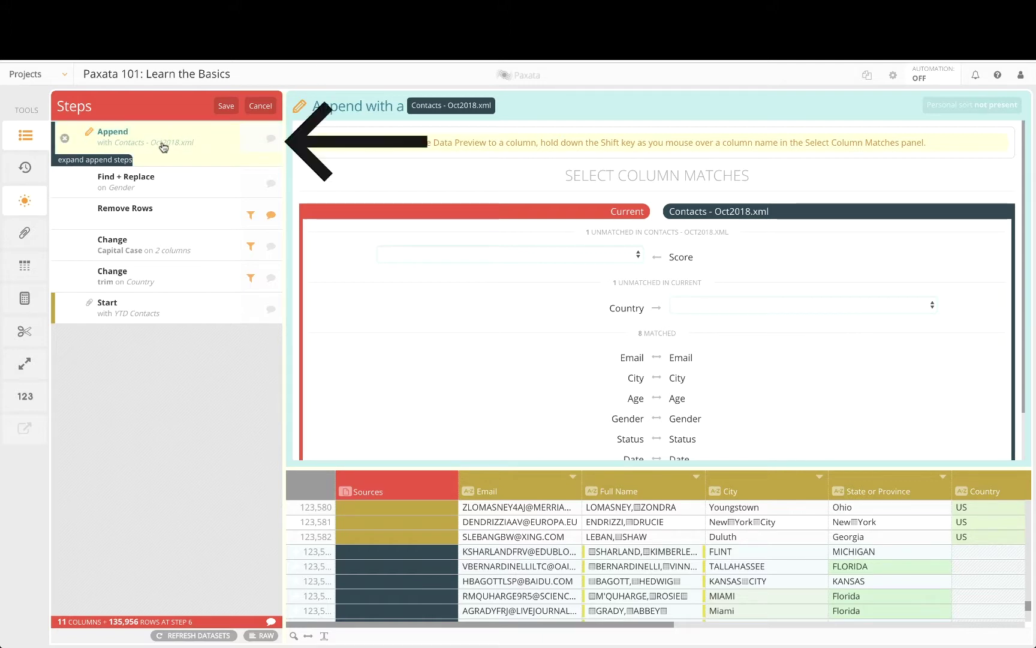
Move the Append step directly after Start, save, and view the final step's 135,665 rows
left_click_drag(163, 147, 148, 274)
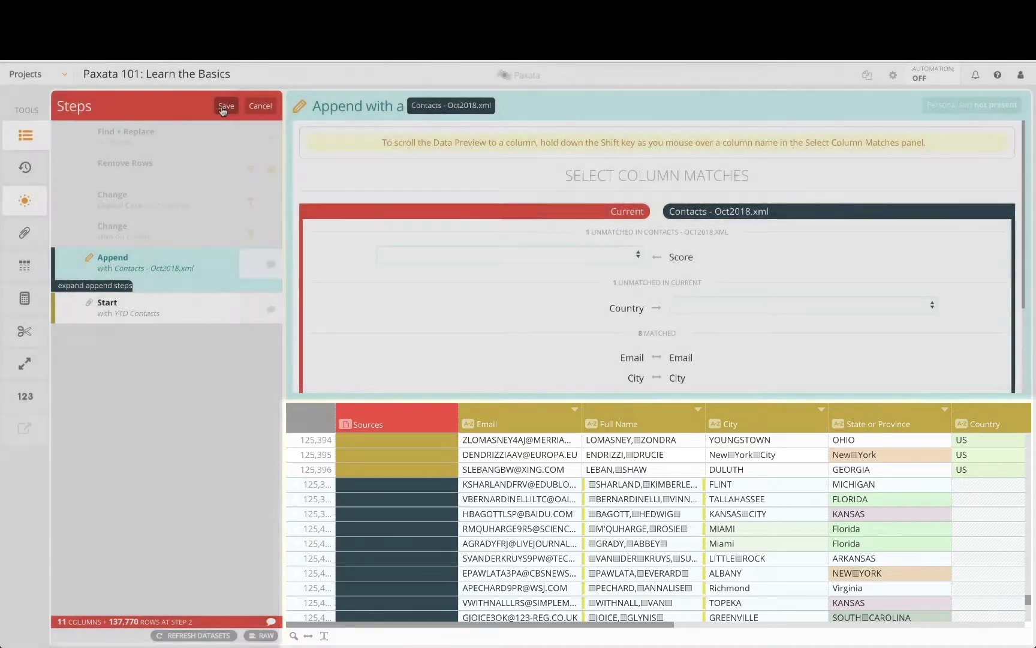
left_click(225, 106)
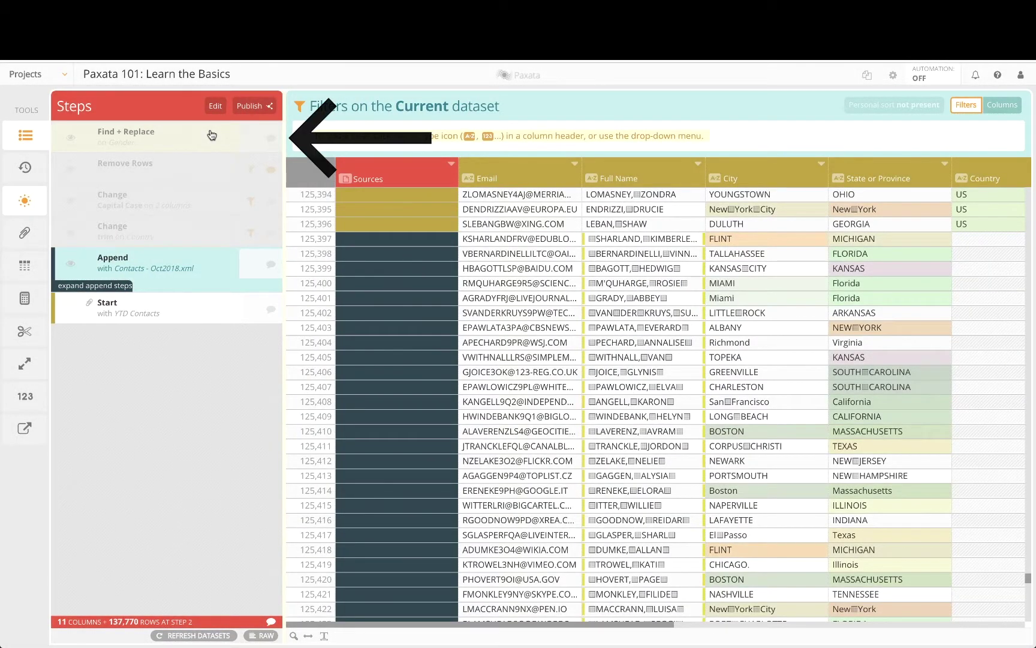
left_click(211, 134)
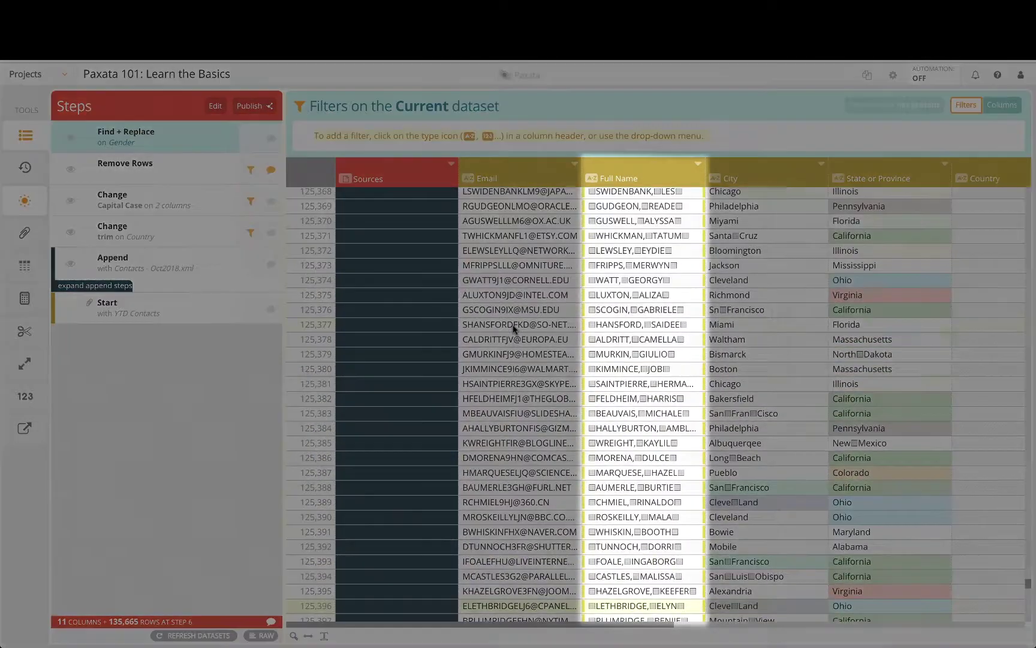
Change the trim step to apply to all columns of type String and save it
left_click(151, 232)
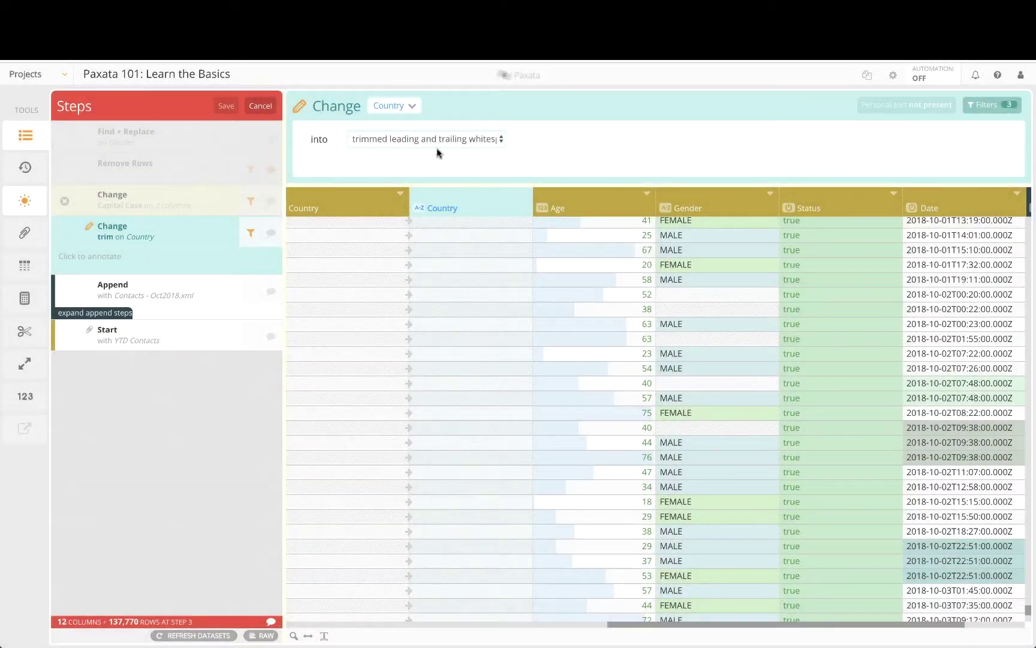
left_click(414, 107)
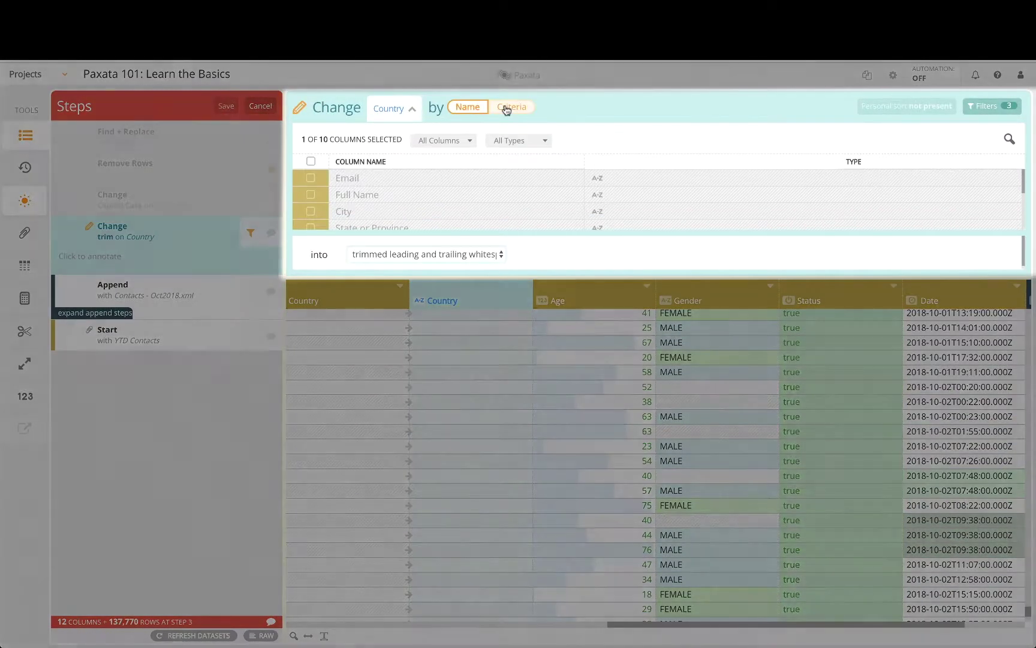
left_click(509, 108)
left_click(454, 165)
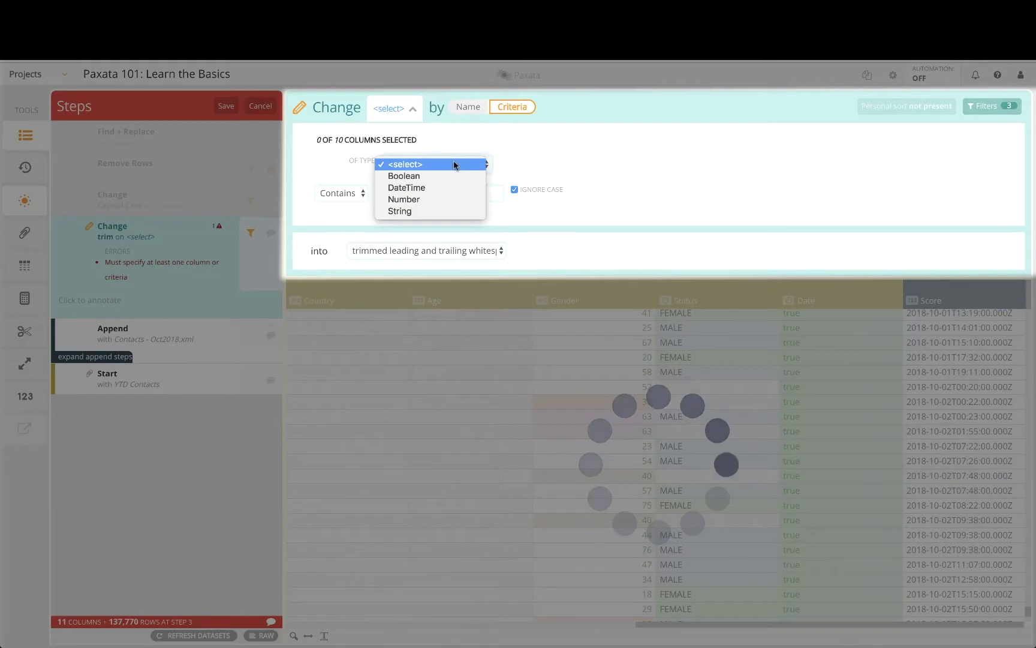
left_click(412, 216)
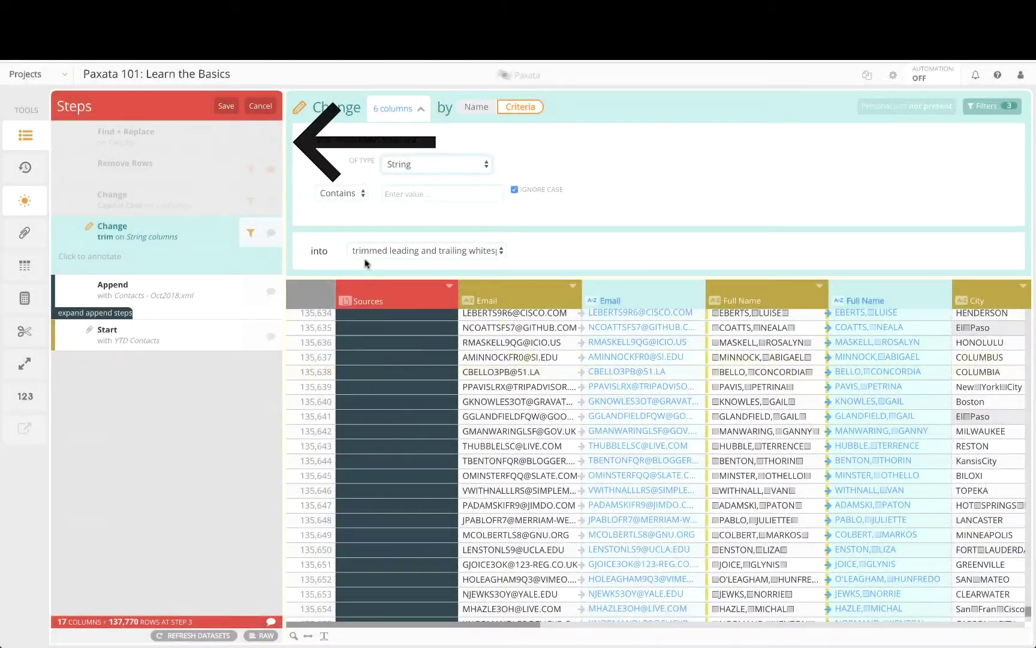
left_click(225, 107)
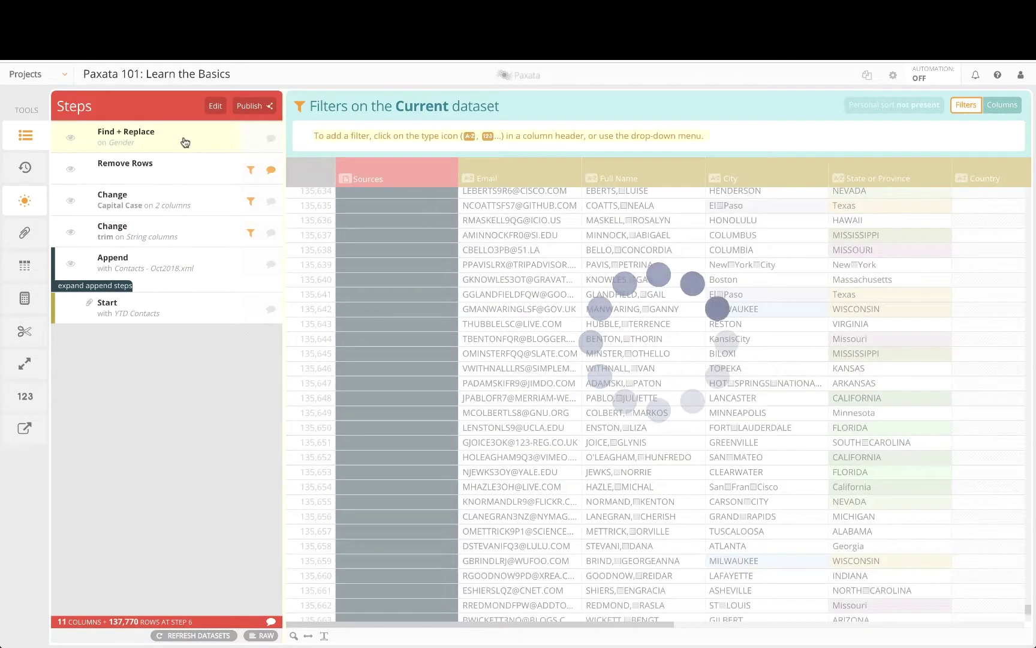
Filter the Sources column to show row counts for YTD Contacts and Contacts - Oct2018.xml
left_click(451, 165)
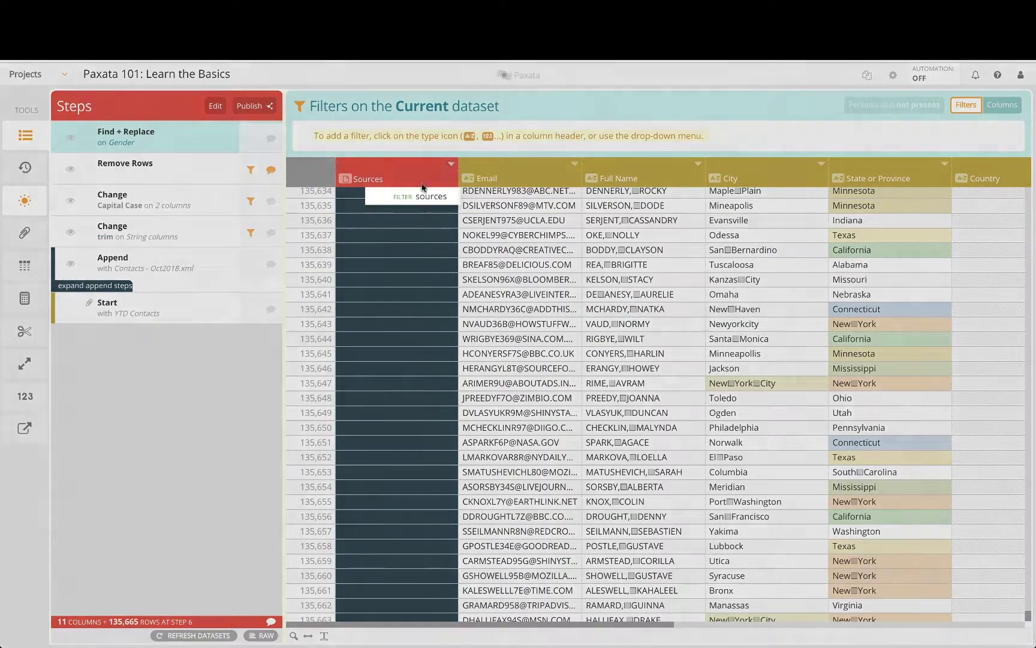
left_click(417, 196)
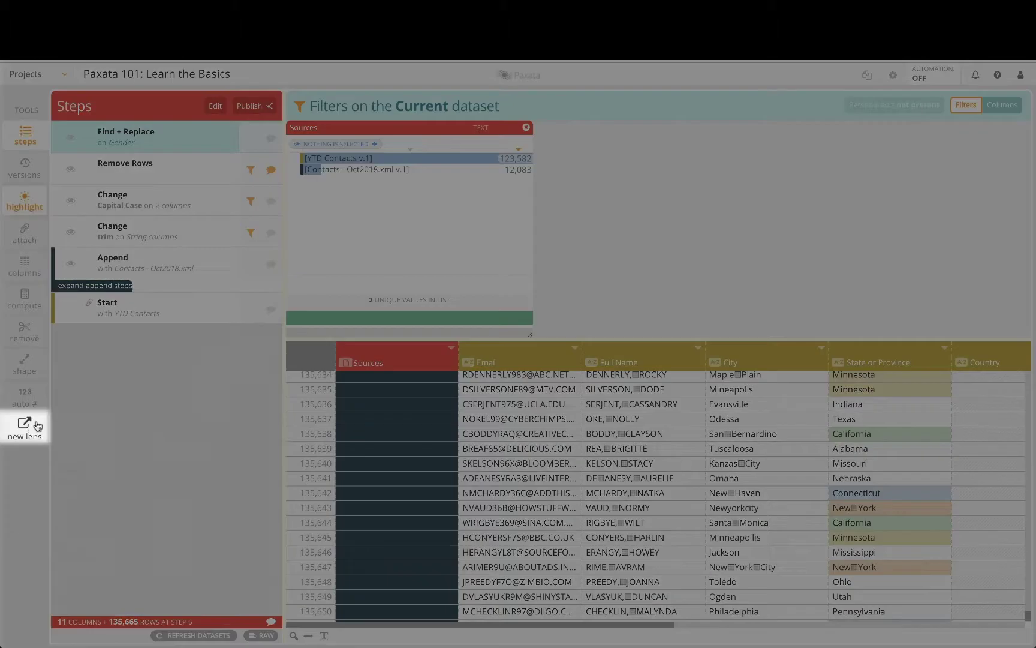
Create a new lens named 'YTD Contacts - Clean' from the current project state and save it
left_click(36, 425)
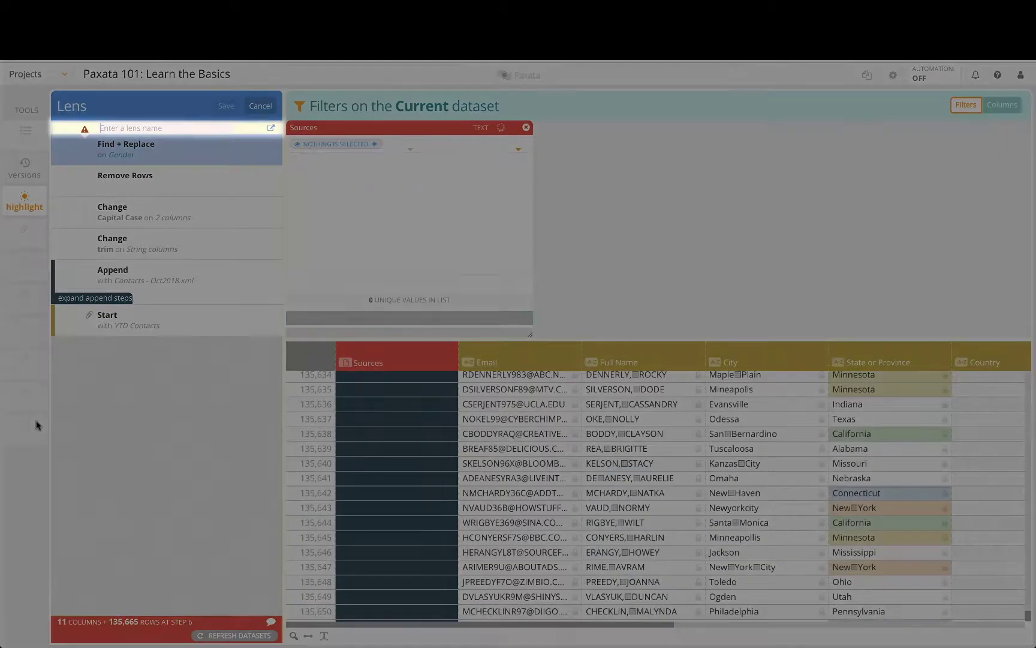
type("YTD Contacts")
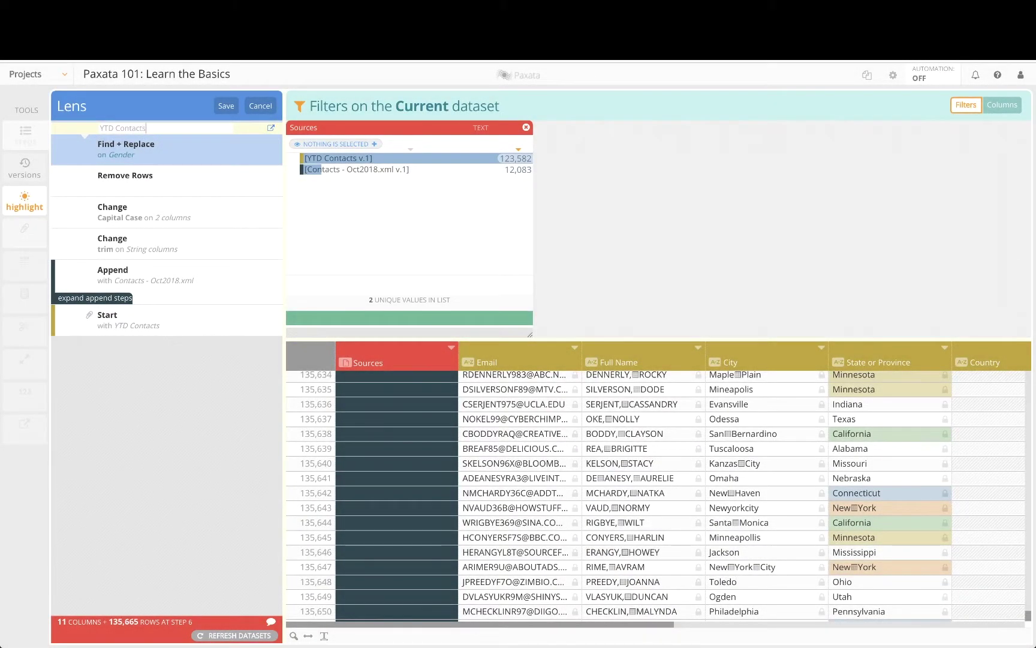
type(" - Clean")
left_click(225, 109)
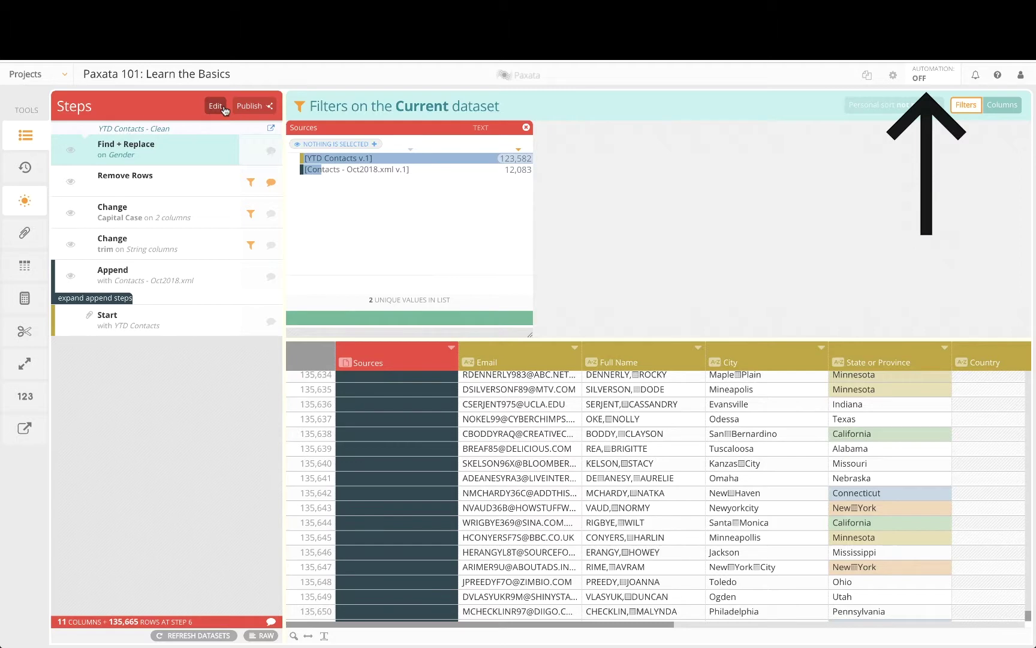
Remove the Sources filter and scroll back to the top so all 135,665 rows show
left_click(527, 128)
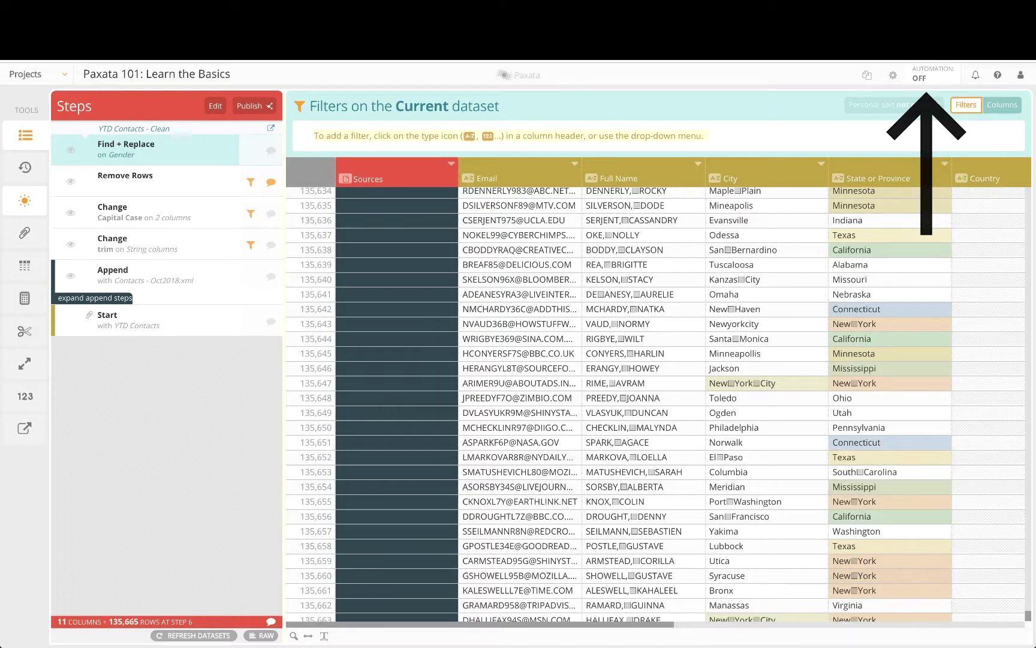
left_click_drag(1029, 614, 1033, 180)
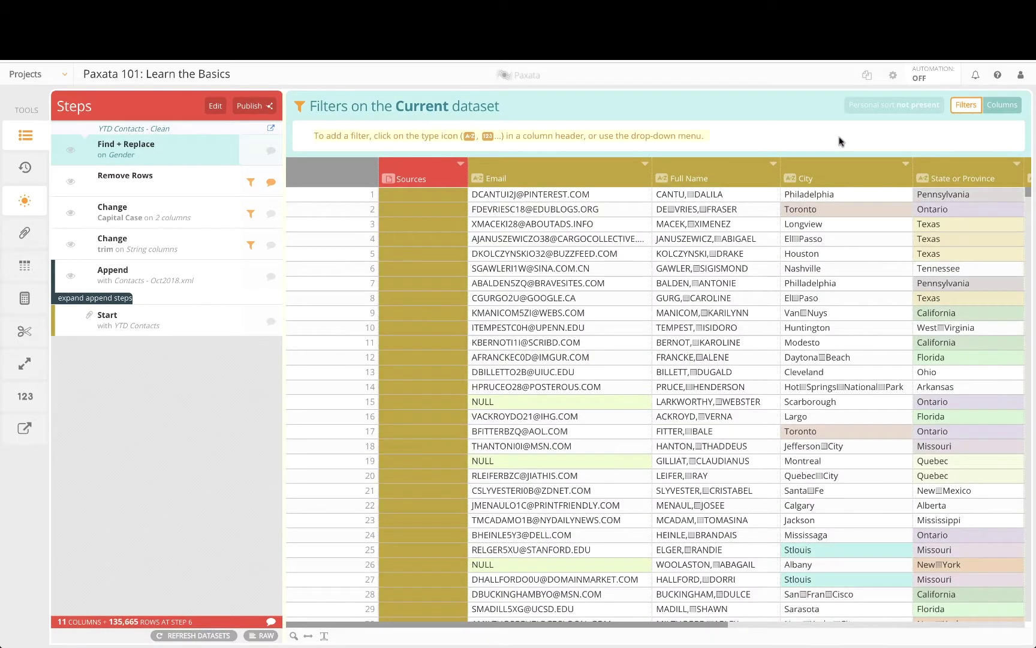